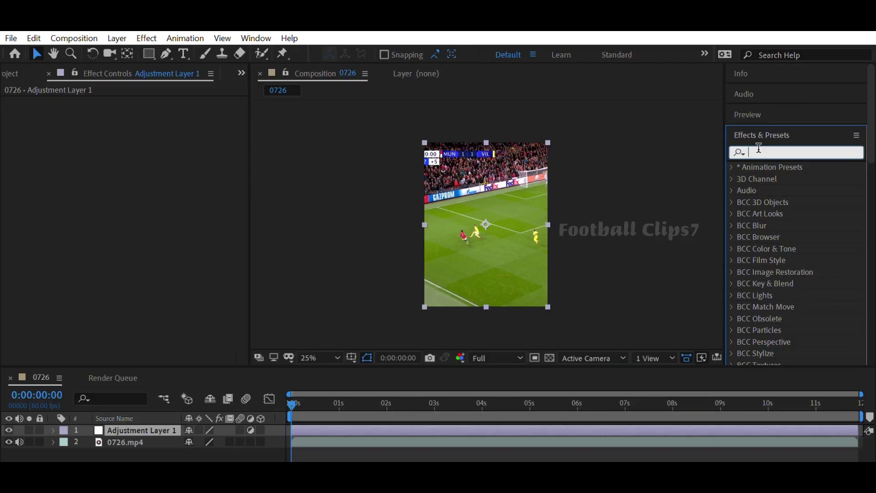
# - Search 's_sharpen' and apply Sapphire S_Sharpen to Adjustment Layer 1 at default settings
pyautogui.write('s')
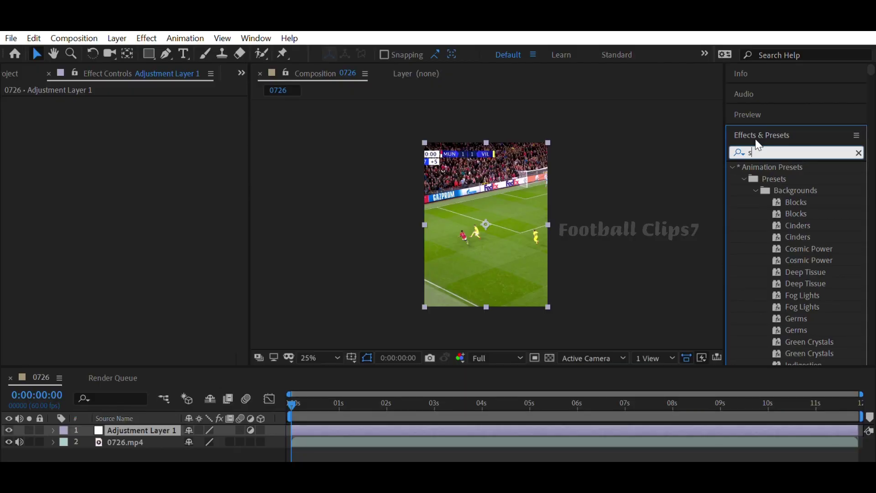
pyautogui.write('_shar')
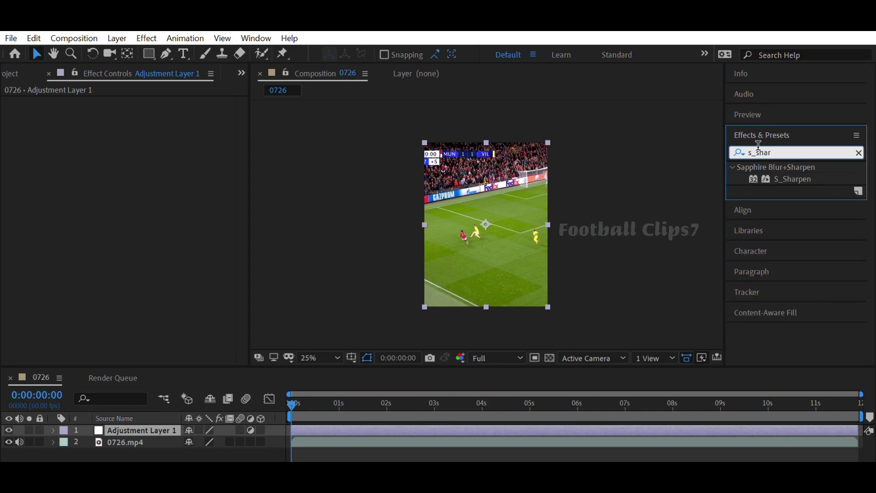
pyautogui.write('pen')
pyautogui.moveTo(785, 179); pyautogui.dragTo(498, 218)
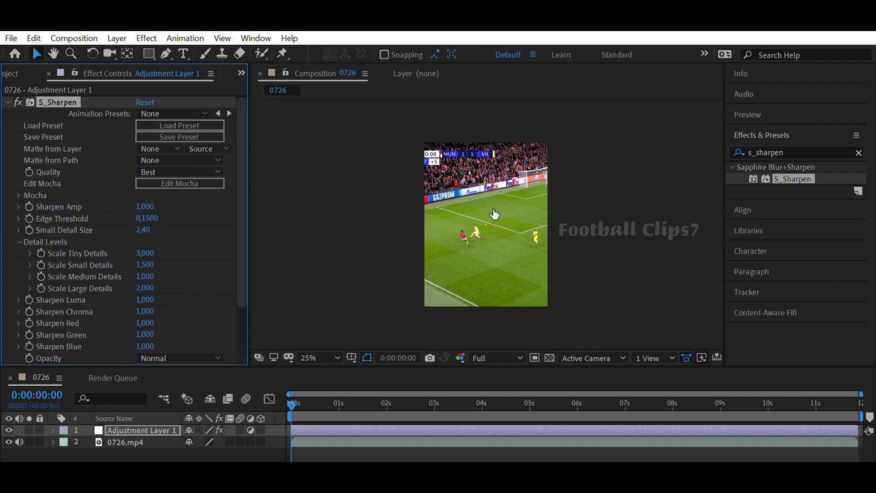
pyautogui.moveTo(244, 192)
pyautogui.mouseDown()
pyautogui.moveTo(254, 274)
pyautogui.moveTo(113, 127)
pyautogui.mouseUp()
pyautogui.click(8, 102)
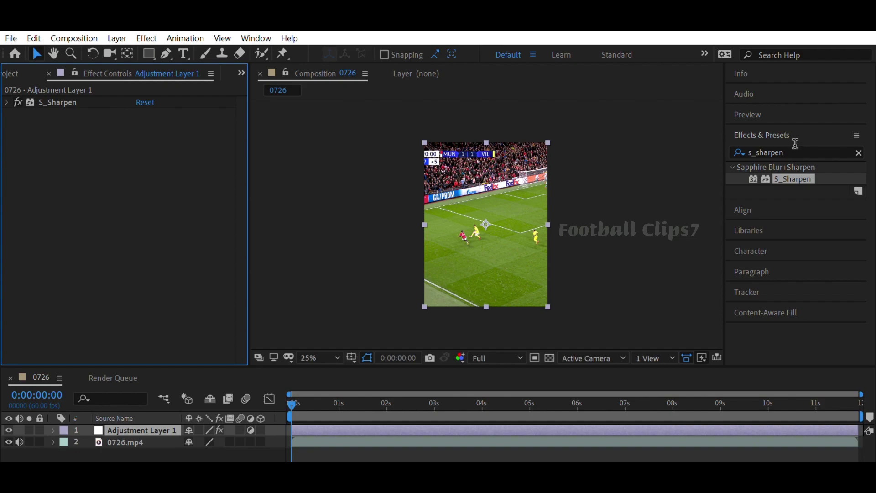
# - Search 'looks' and apply Magic Bullet Looks to Adjustment Layer 1
pyautogui.moveTo(795, 152); pyautogui.dragTo(746, 153)
pyautogui.press('BackSpace')
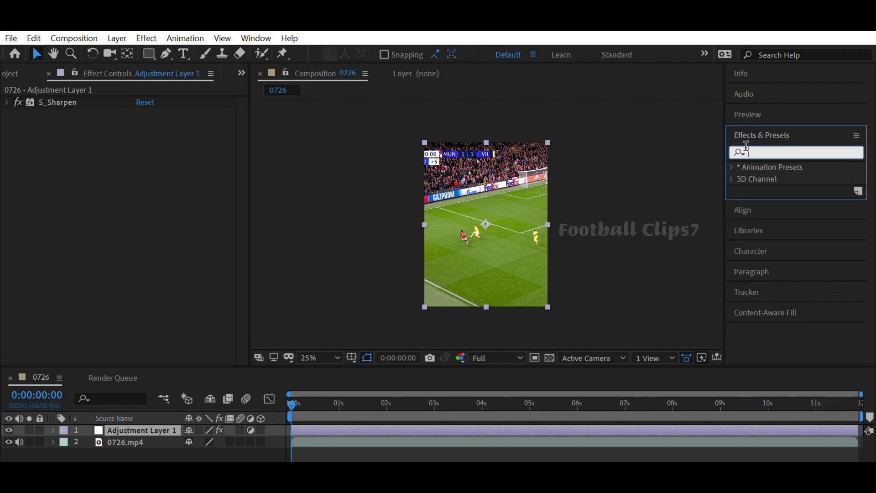
pyautogui.write('looks')
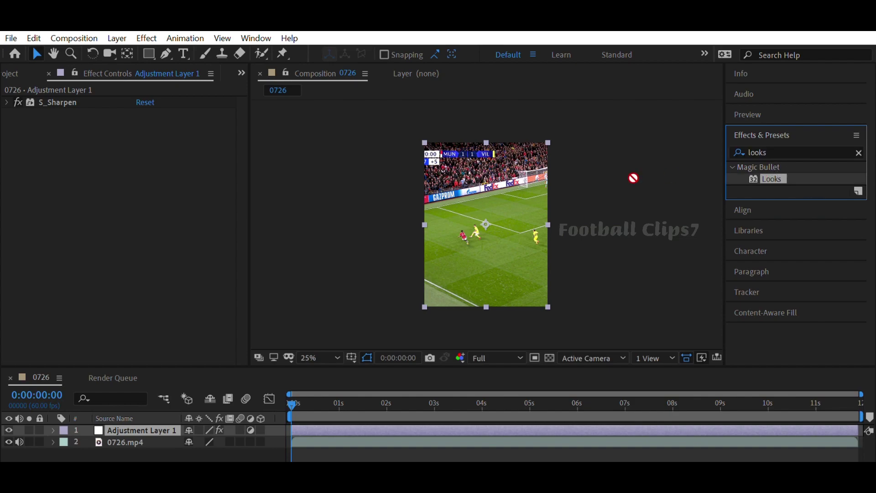
pyautogui.moveTo(771, 179); pyautogui.dragTo(502, 196)
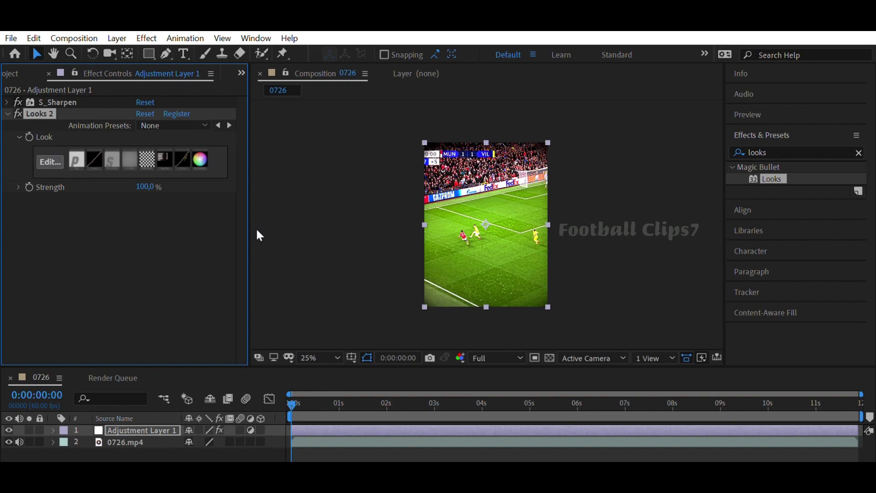
# - Search 'bcc unsharp' and apply BCC Unsharp Mask to Adjustment Layer 1
pyautogui.click(776, 153)
pyautogui.press('BackSpace')
pyautogui.press('BackSpace')
pyautogui.press('BackSpace')
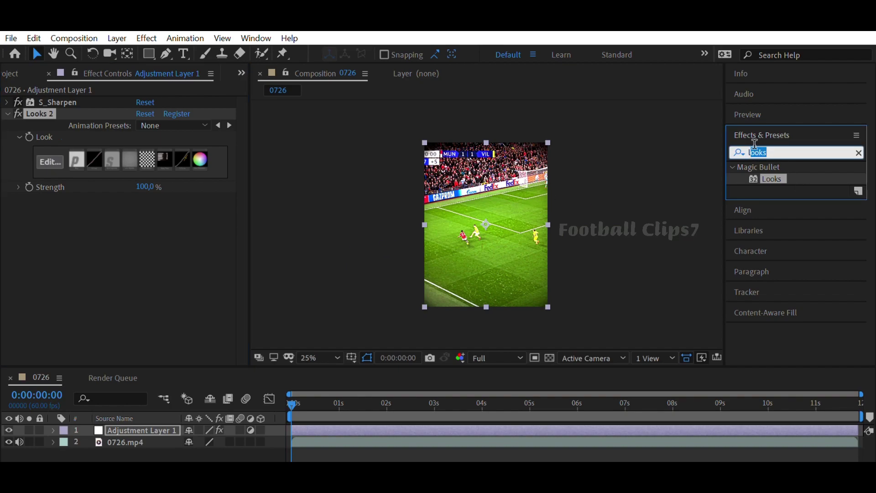
pyautogui.write('bcc')
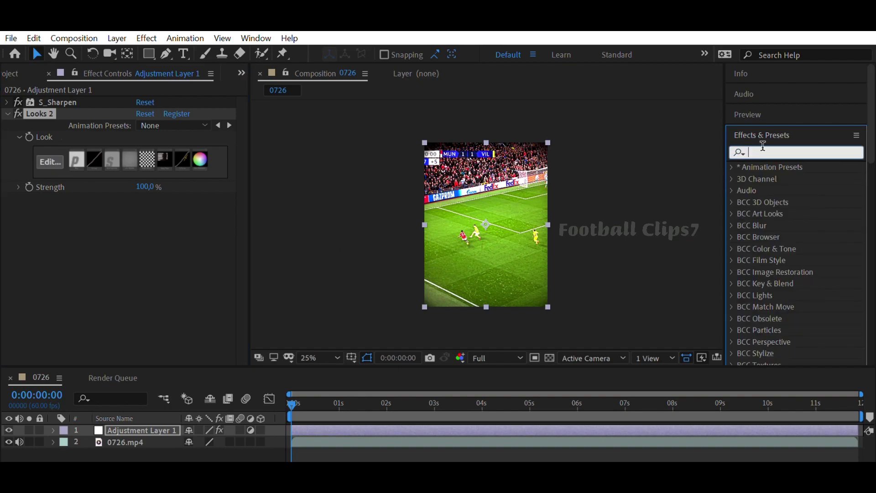
pyautogui.write(' unsh')
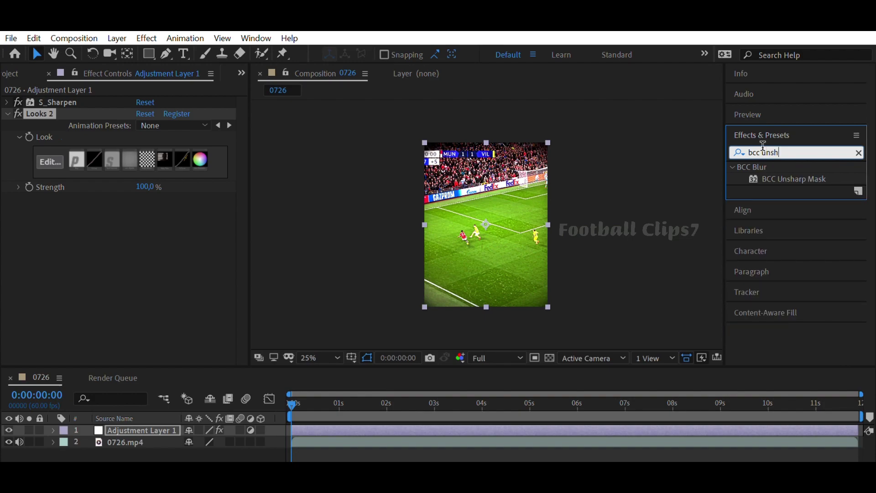
pyautogui.write('arp')
pyautogui.moveTo(797, 178); pyautogui.dragTo(492, 223)
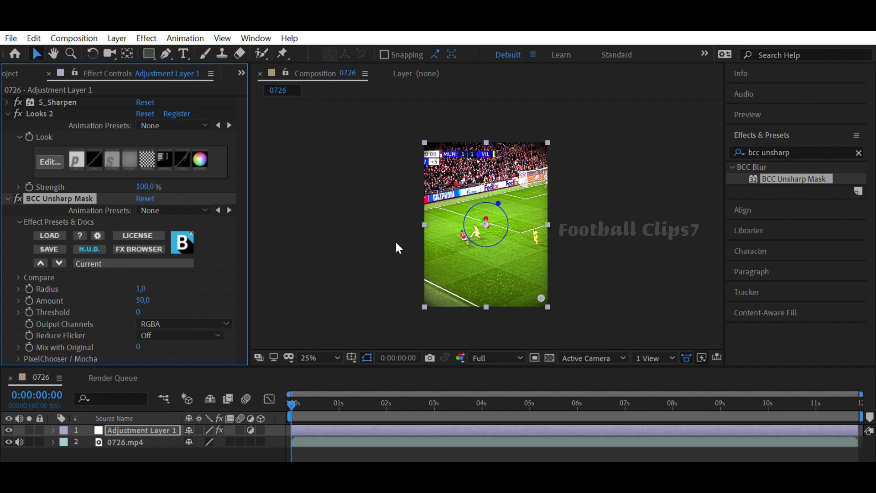
# - Set the unsharp mask Radius to 10 and Amount to 7, then collapse the effects
pyautogui.click(142, 289)
pyautogui.write('0')
pyautogui.press('Return')
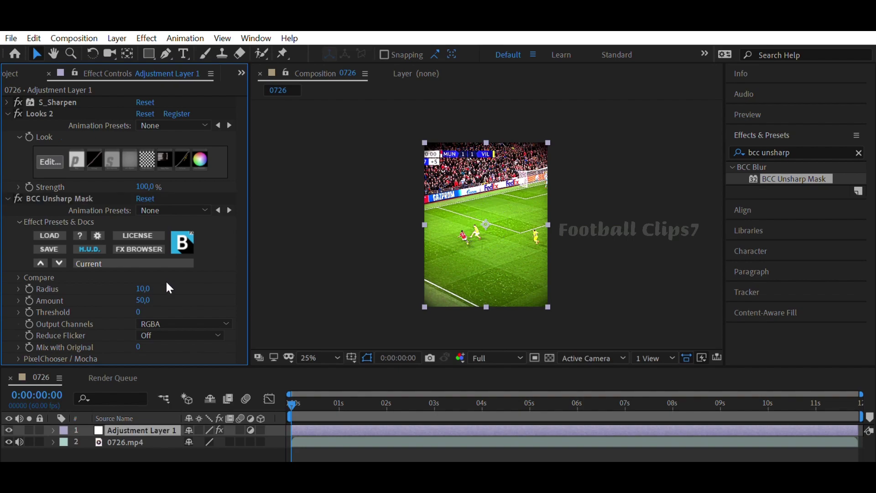
pyautogui.click(145, 299)
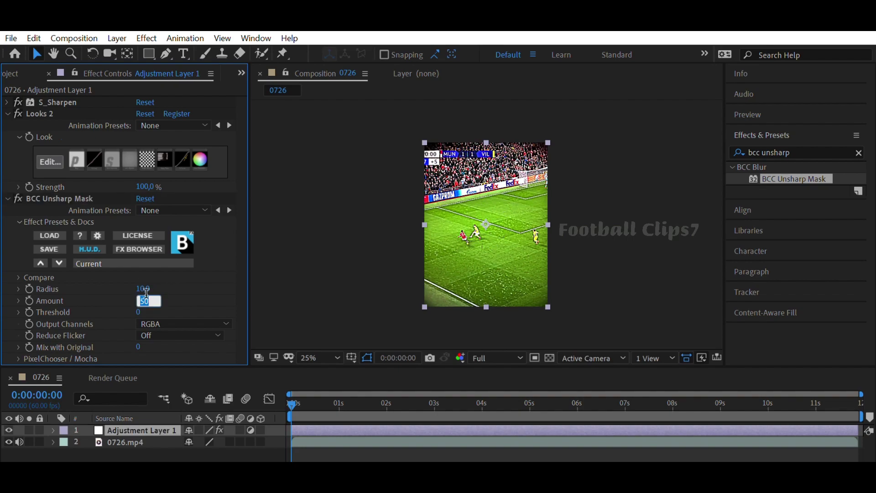
pyautogui.write('7')
pyautogui.press('Return')
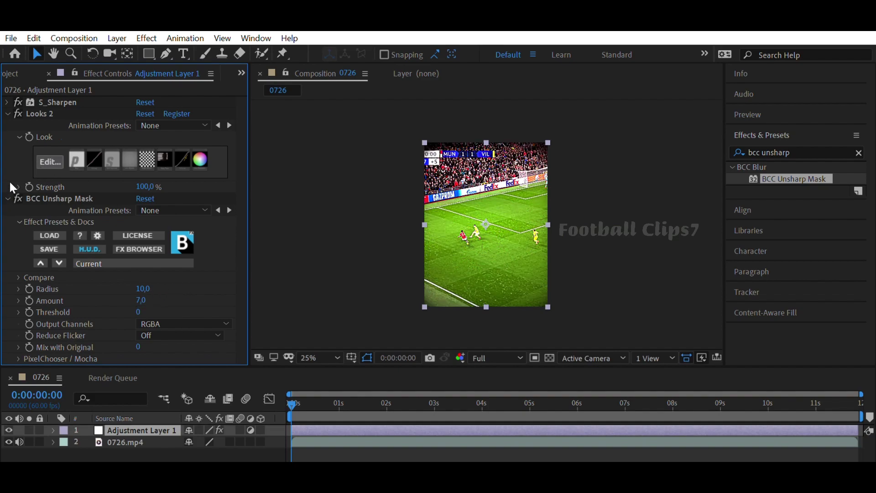
pyautogui.click(7, 198)
pyautogui.click(7, 114)
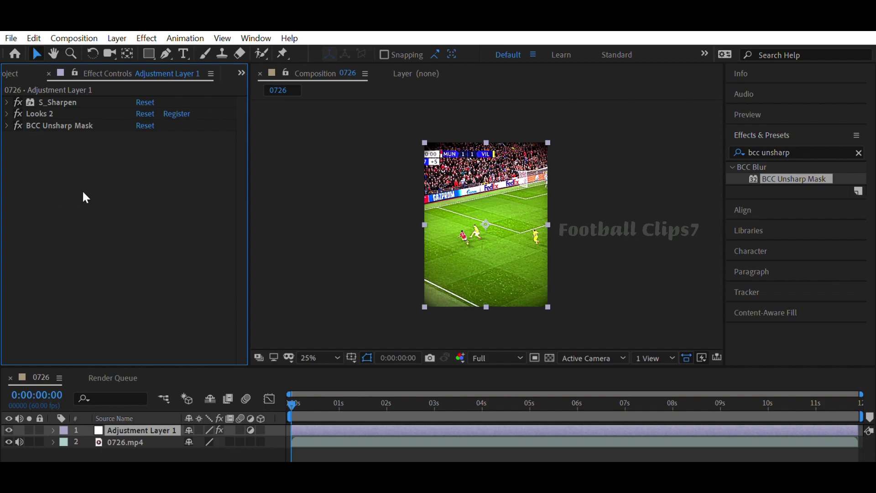
pyautogui.doubleClick(766, 152)
pyautogui.moveTo(766, 152); pyautogui.dragTo(741, 143)
# - Search '4-' and apply 4-Color Gradient to Adjustment Layer 1
pyautogui.press('BackSpace')
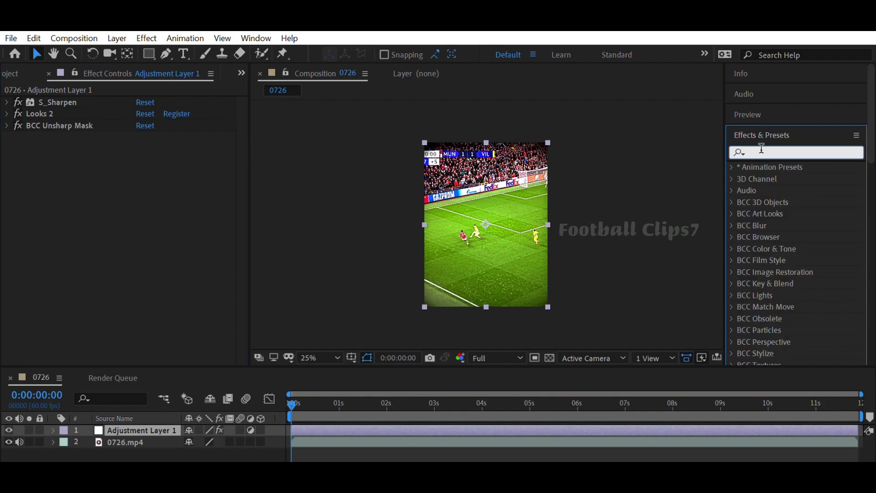
pyautogui.write('4-')
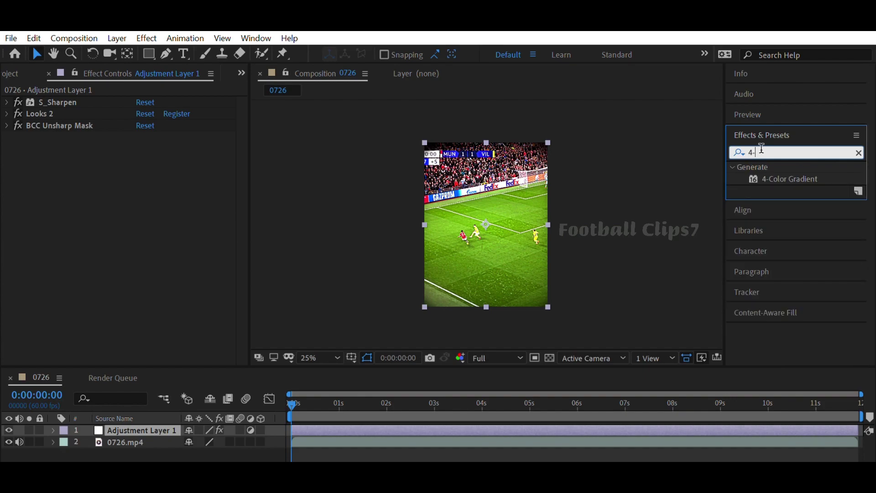
pyautogui.moveTo(782, 179); pyautogui.dragTo(495, 207)
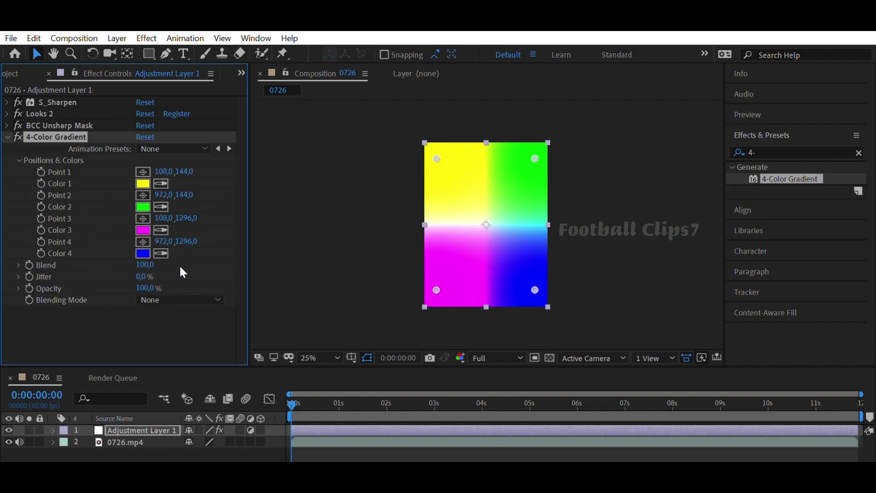
# - Set the gradient to 12% opacity with Soft Light blending
pyautogui.click(145, 287)
pyautogui.write('12')
pyautogui.click(146, 307)
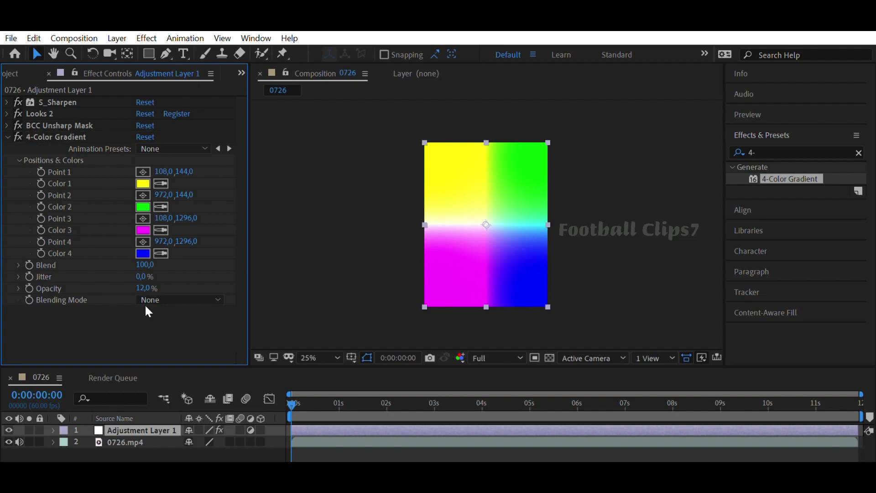
pyautogui.click(160, 284)
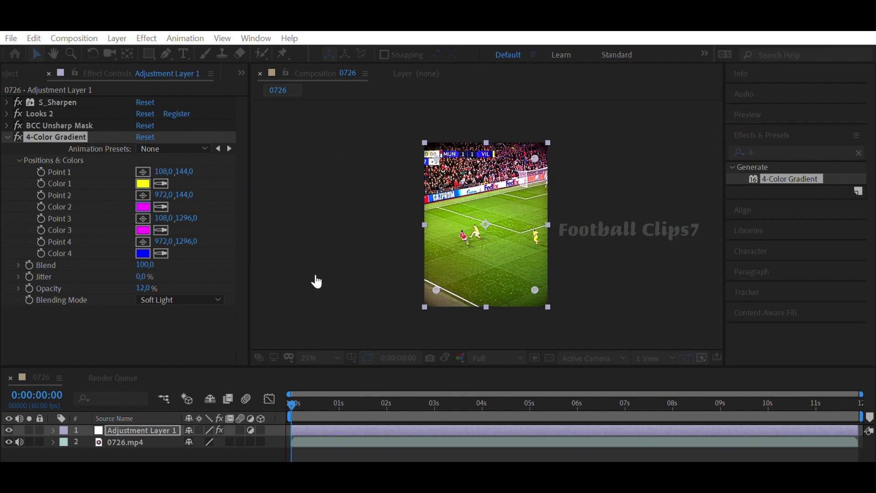
# - Make gradient Color 1 and Color 4 cyan, then collapse the effect
pyautogui.click(145, 184)
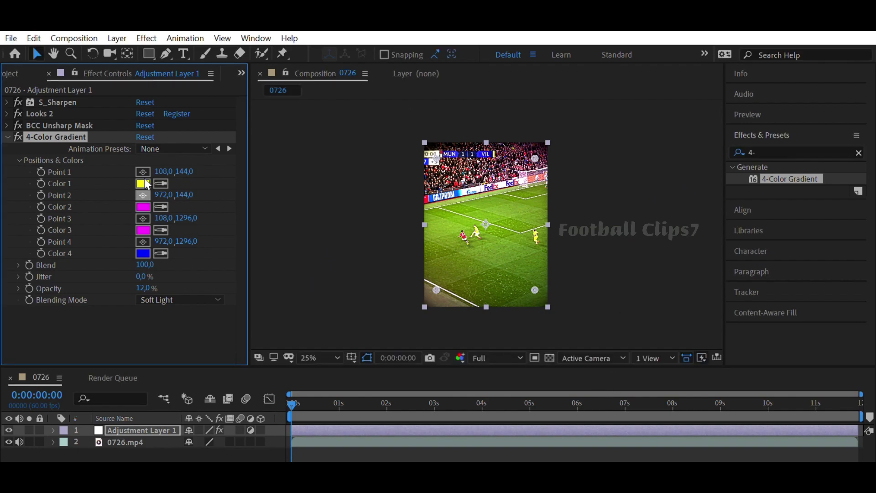
pyautogui.click(143, 183)
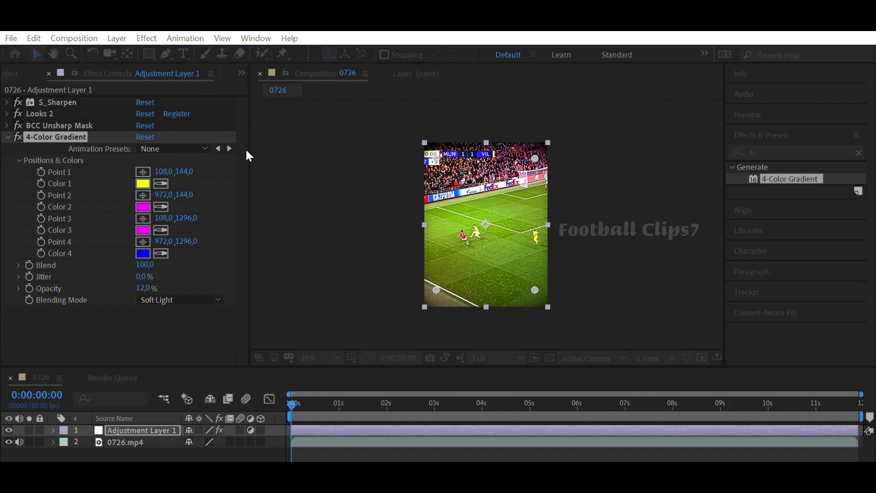
pyautogui.press('Return')
pyautogui.click(161, 254)
pyautogui.click(143, 183)
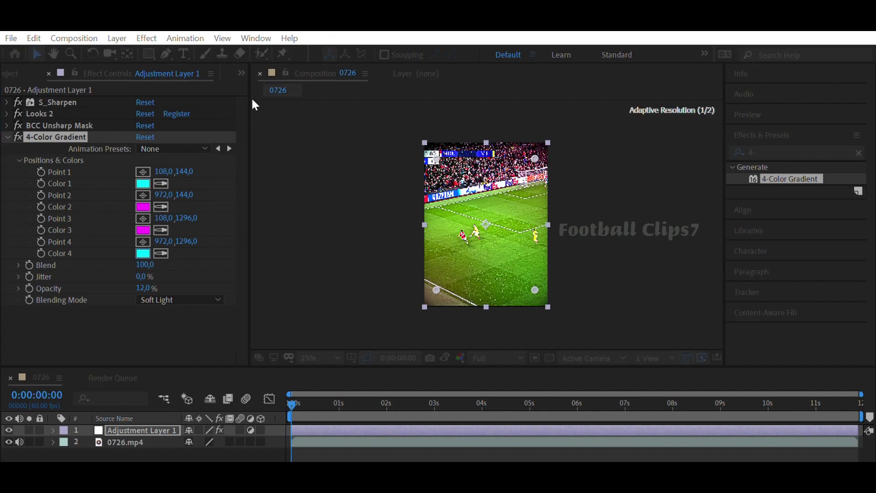
pyautogui.hotkey('ctrl', '`')
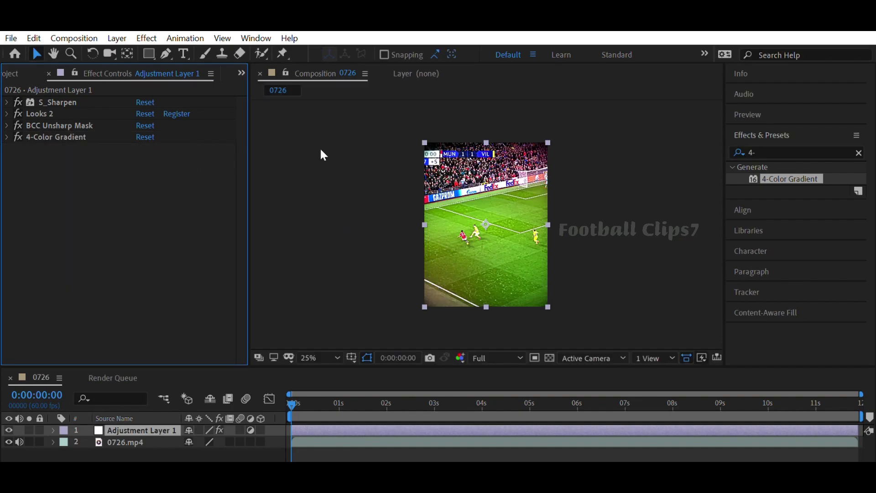
# - Search 's_filmdamage' and apply Sapphire S_FilmDamage to Adjustment Layer 1
pyautogui.click(765, 152)
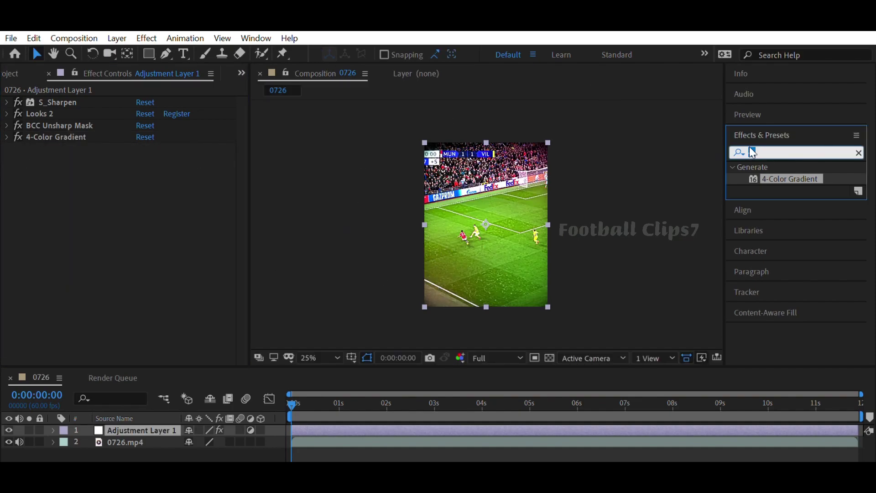
pyautogui.write('s_filmdam')
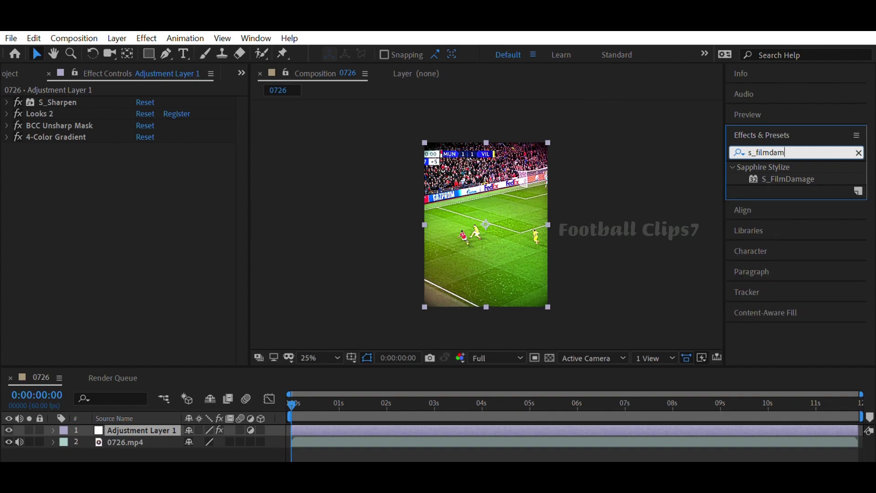
pyautogui.write('age')
pyautogui.moveTo(783, 178); pyautogui.dragTo(538, 201)
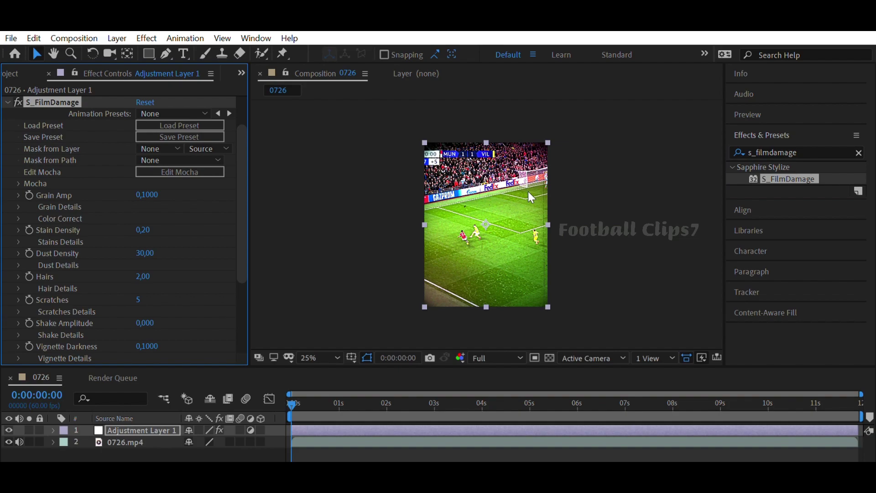
# - Zero the Grain Amp, Stain Density, Dust Density, Hairs, Scratches and Vignette Darkness values
pyautogui.click(147, 194)
pyautogui.write('0')
pyautogui.write('0')
pyautogui.press('Return')
pyautogui.click(146, 252)
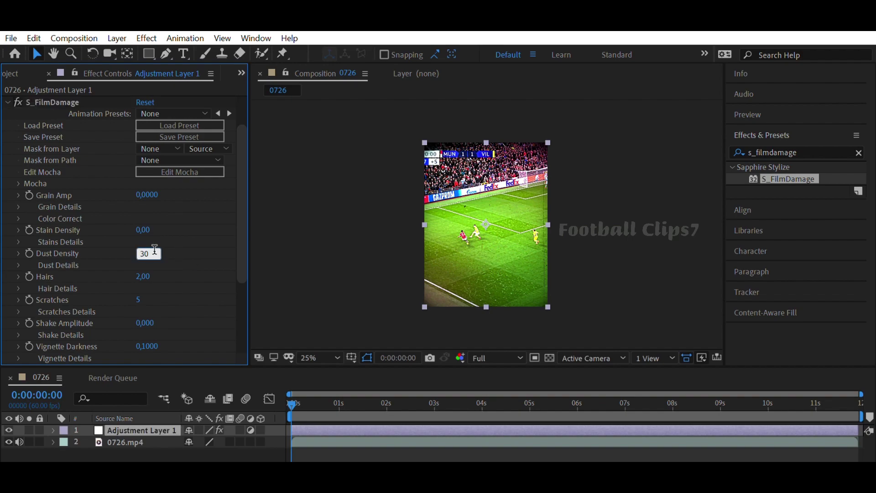
pyautogui.write('0')
pyautogui.press('Return')
pyautogui.click(143, 276)
pyautogui.write('0')
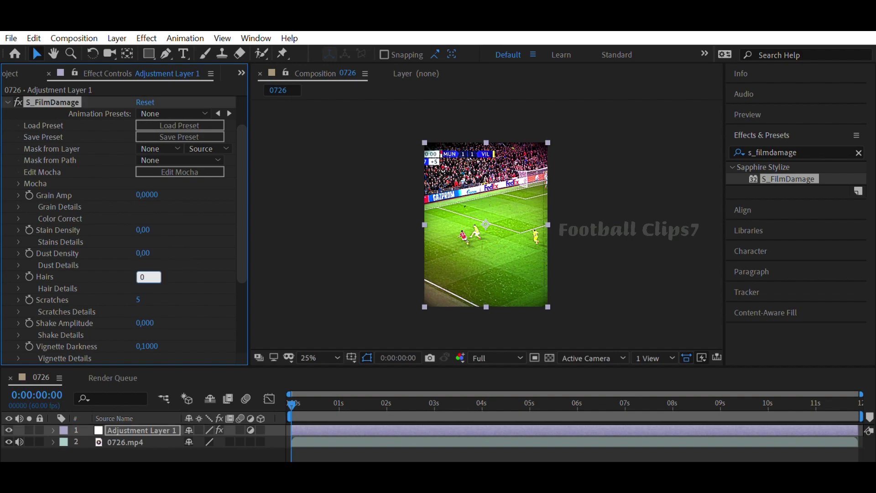
pyautogui.click(142, 285)
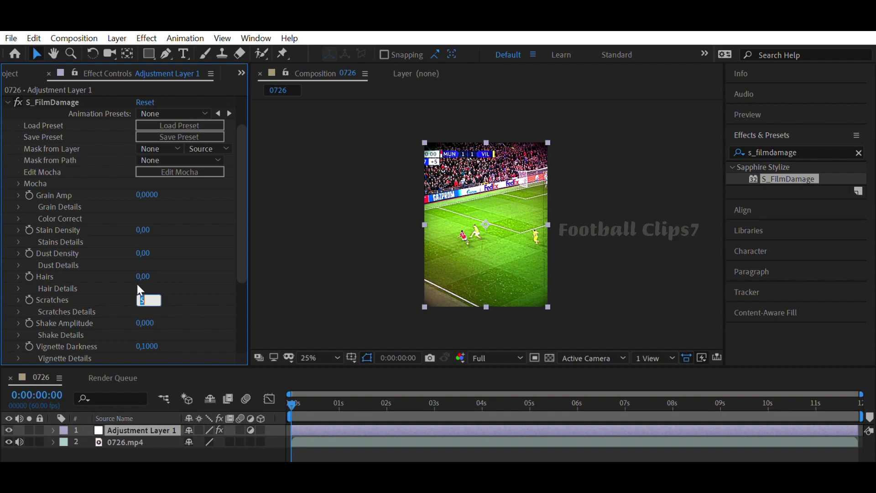
pyautogui.write('0')
pyautogui.press('Return')
pyautogui.click(147, 346)
pyautogui.write('0')
pyautogui.press('Return')
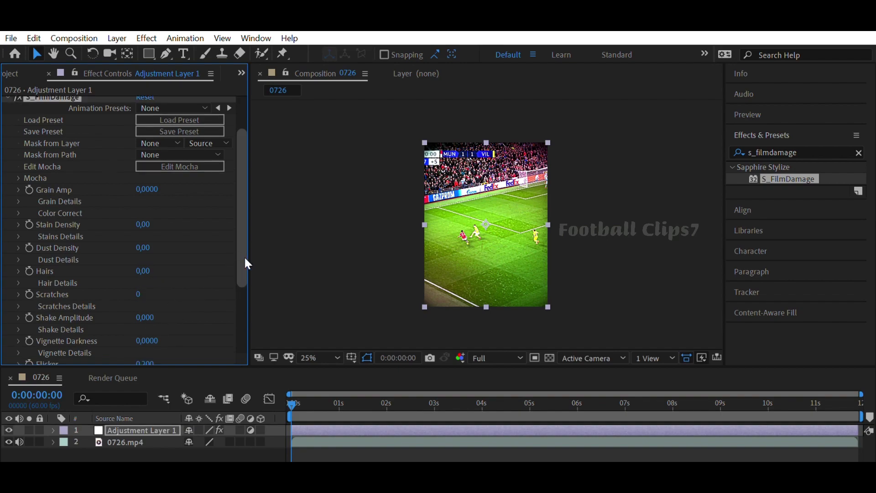
# - Zero Flicker, Seed and Blur Mask, then collapse the S_FilmDamage settings
pyautogui.moveTo(244, 256); pyautogui.dragTo(242, 333)
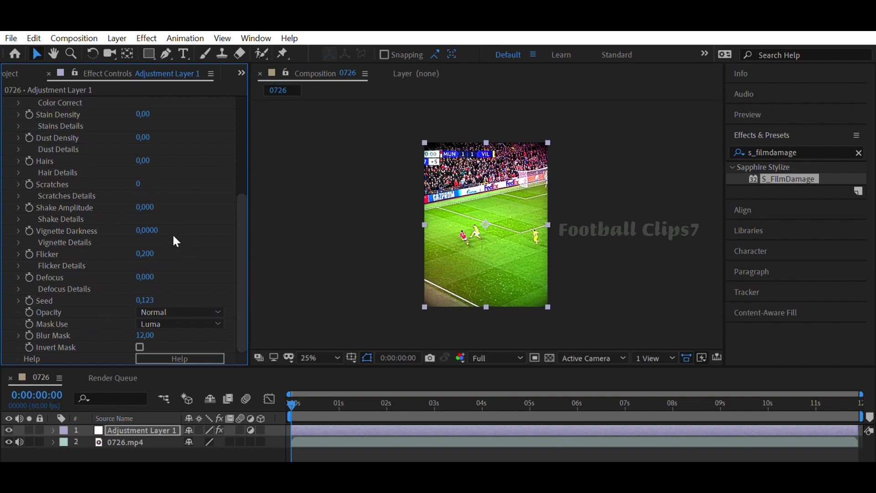
pyautogui.click(145, 253)
pyautogui.write('0')
pyautogui.press('Return')
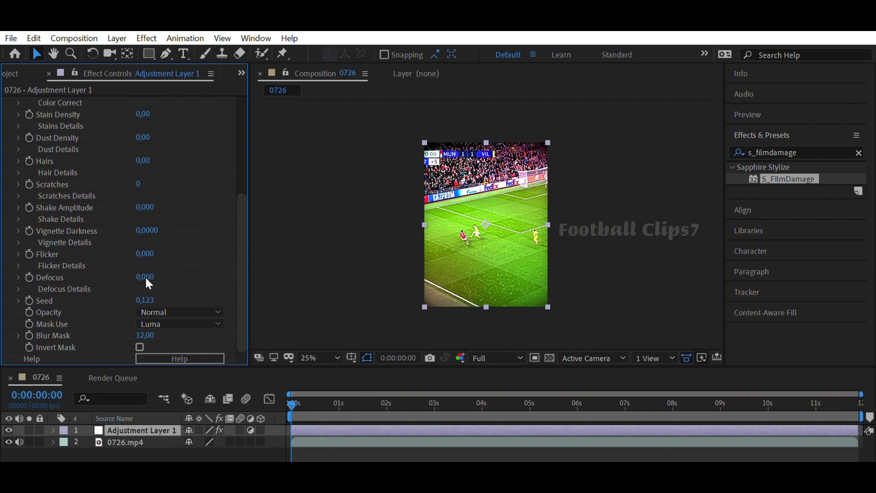
pyautogui.click(149, 299)
pyautogui.write('0')
pyautogui.press('Return')
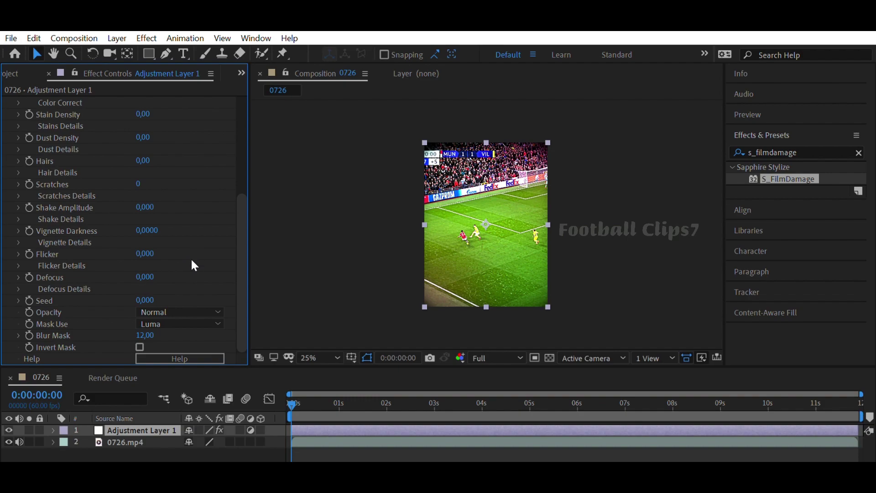
pyautogui.click(147, 335)
pyautogui.write('0')
pyautogui.press('Return')
pyautogui.scroll(10, 234, 246)
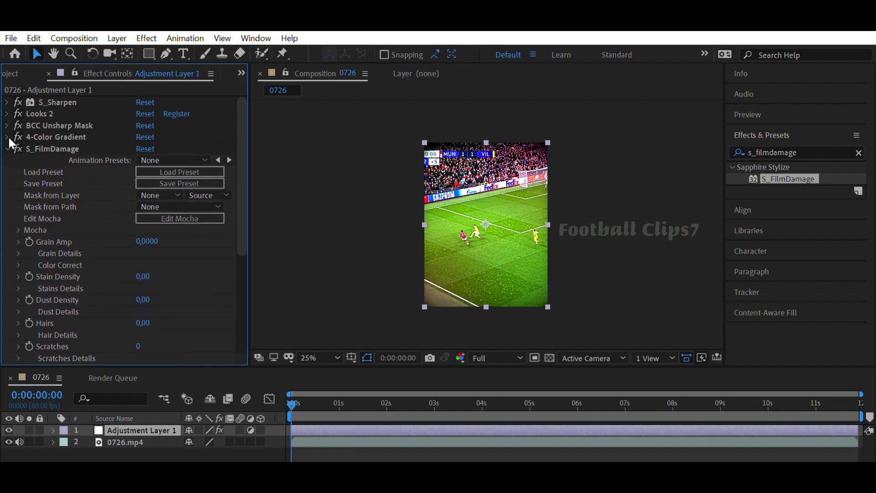
pyautogui.click(6, 149)
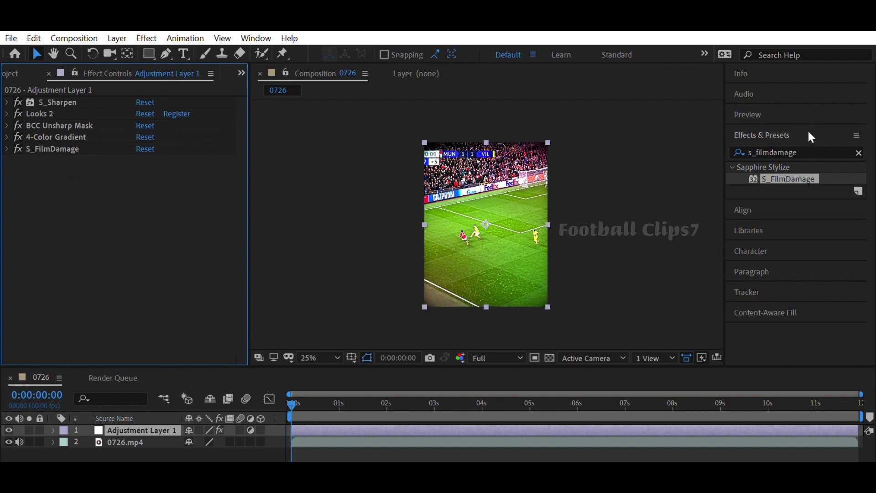
# - Search 's_mat' and apply Sapphire S_MathOps to Adjustment Layer 1
pyautogui.moveTo(801, 152); pyautogui.dragTo(758, 150)
pyautogui.write('ma')
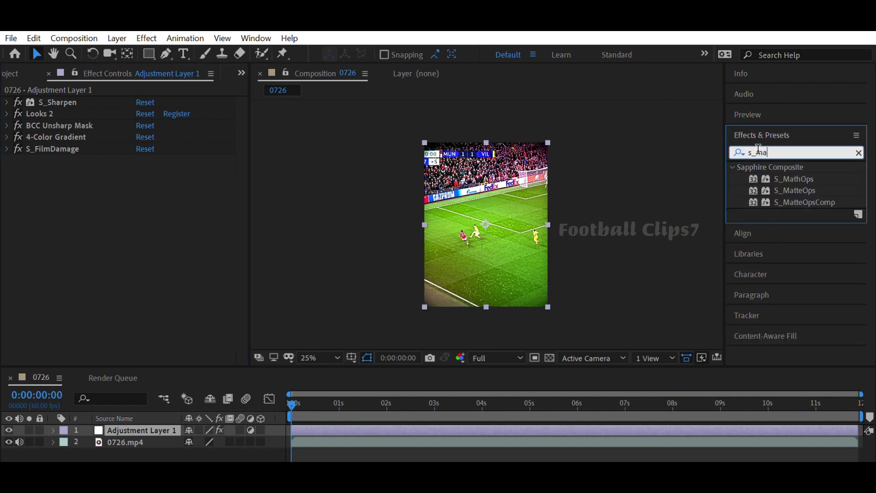
pyautogui.write('t')
pyautogui.moveTo(781, 178); pyautogui.dragTo(495, 206)
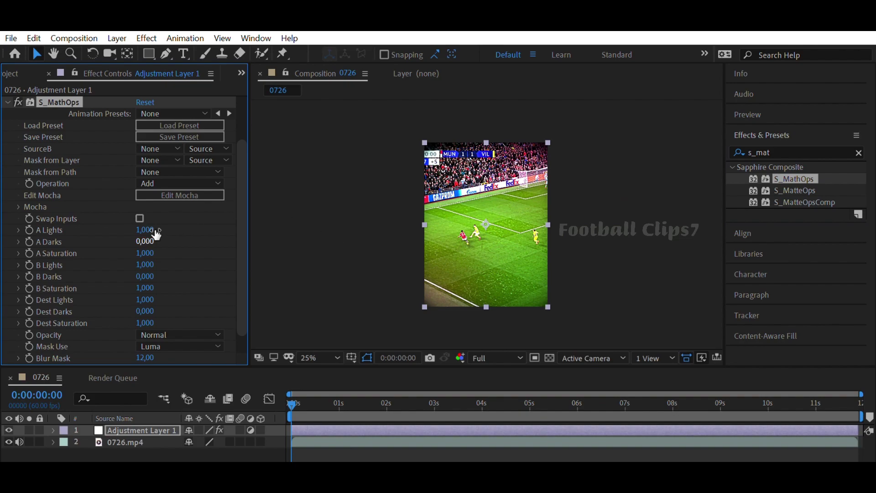
# - Set S_MathOps A Darks to 0,050 and collapse its settings
pyautogui.write(',')
pyautogui.write('05')
pyautogui.click(195, 242)
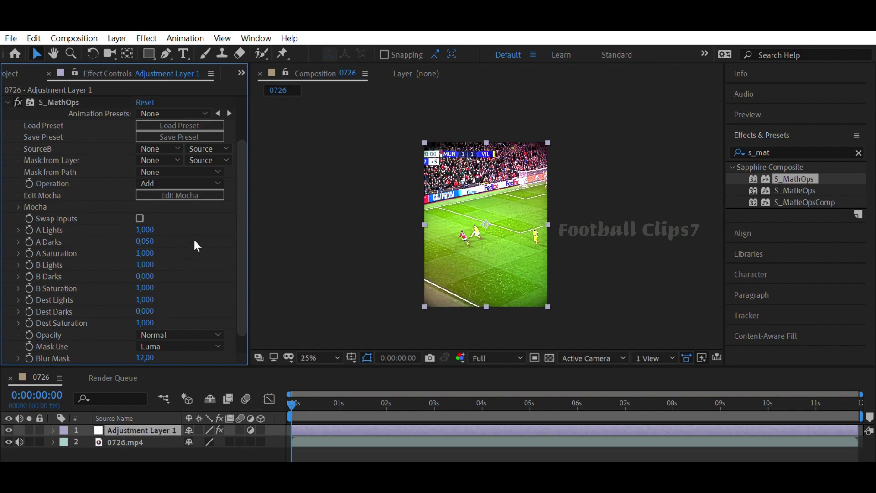
pyautogui.scroll(-1, 242, 273)
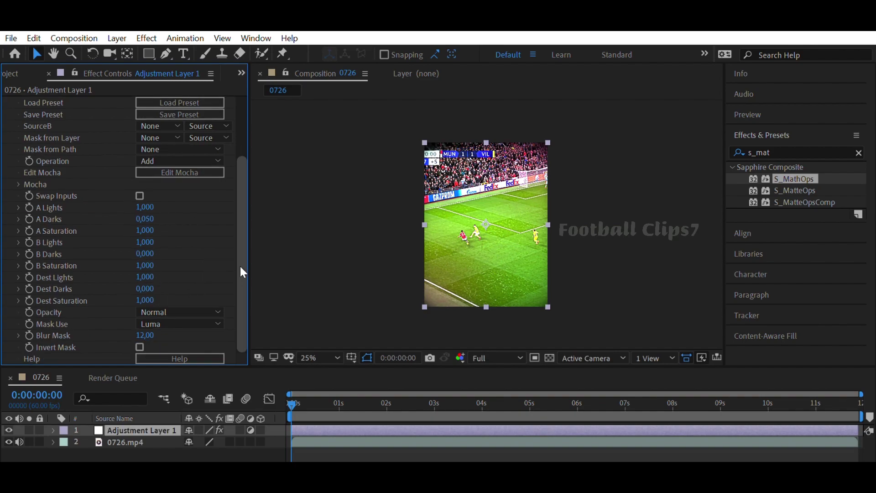
pyautogui.scroll(3, 27, 136)
pyautogui.click(6, 160)
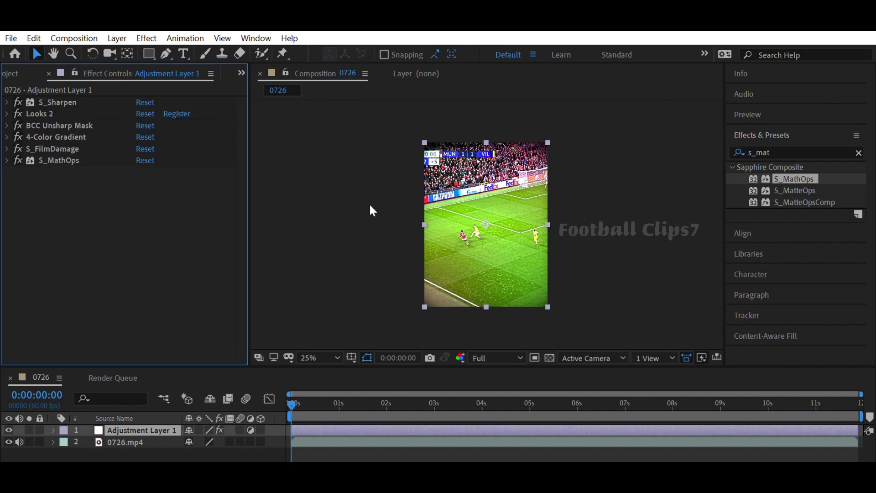
pyautogui.click(785, 148)
# - Apply a second S_FilmDamage found by 's_filmda' and zero its Grain Amp and Stain Density
pyautogui.press('BackSpace')
pyautogui.press('BackSpace')
pyautogui.press('BackSpace')
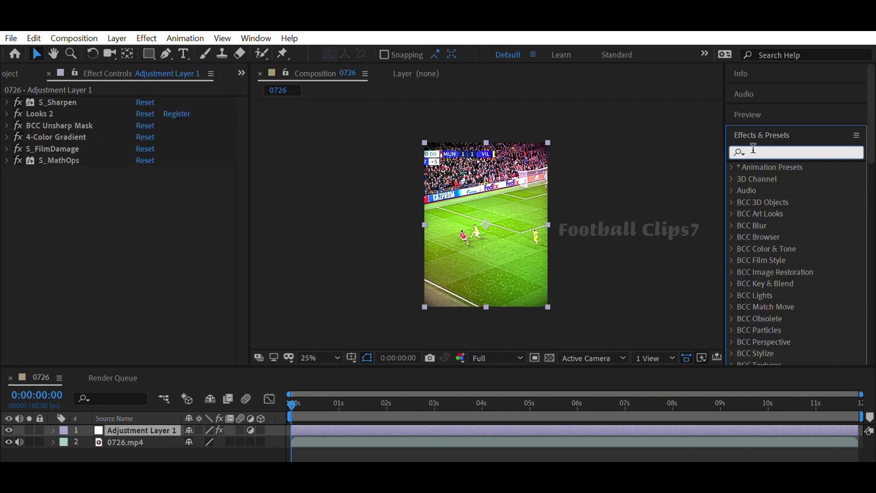
pyautogui.write('s_film')
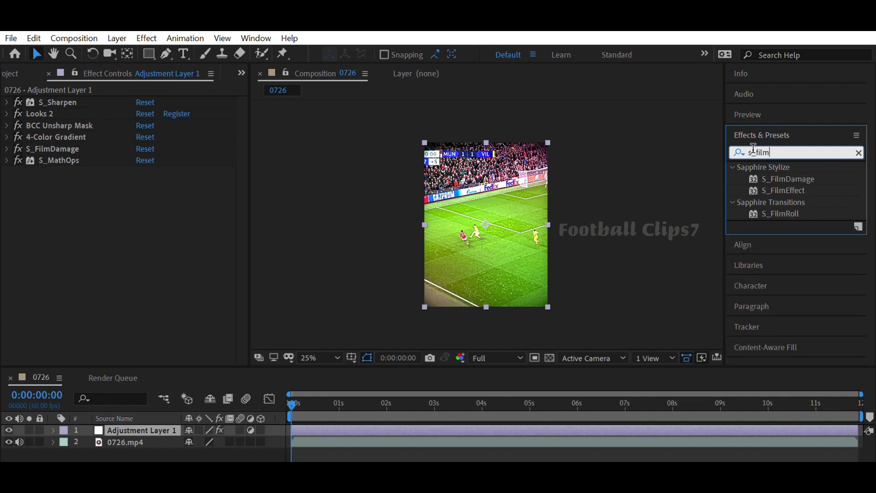
pyautogui.write('da')
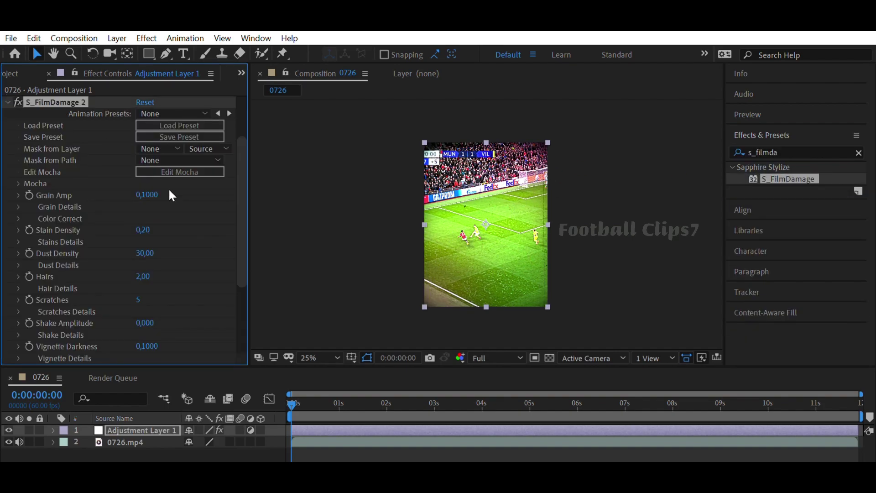
pyautogui.click(142, 195)
pyautogui.write('0')
pyautogui.press('Tab')
pyautogui.write('0')
pyautogui.press('Tab')
# - Set Dust Density to 2, zero Hairs and Vignette Darkness, then collapse all effects
pyautogui.click(144, 267)
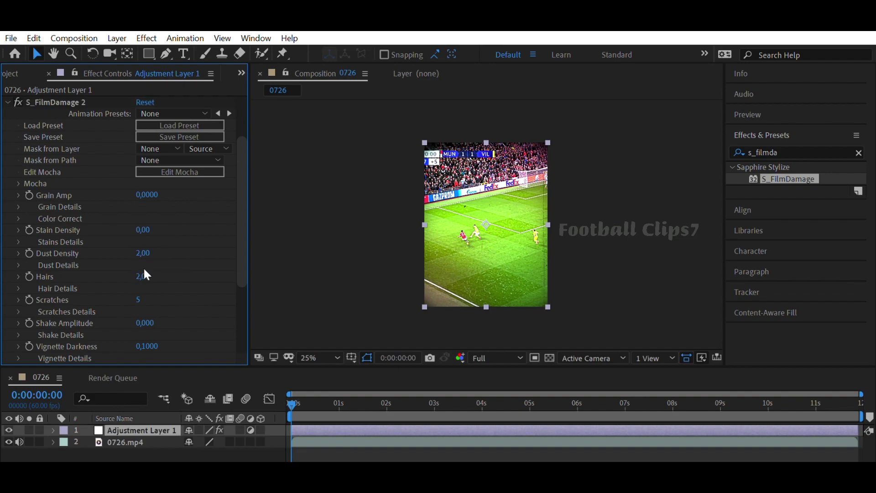
pyautogui.click(143, 270)
pyautogui.write('0')
pyautogui.click(140, 292)
pyautogui.write('0')
pyautogui.write('.5')
pyautogui.click(147, 346)
pyautogui.write('0')
pyautogui.press('Return')
pyautogui.moveTo(241, 251); pyautogui.dragTo(250, 327)
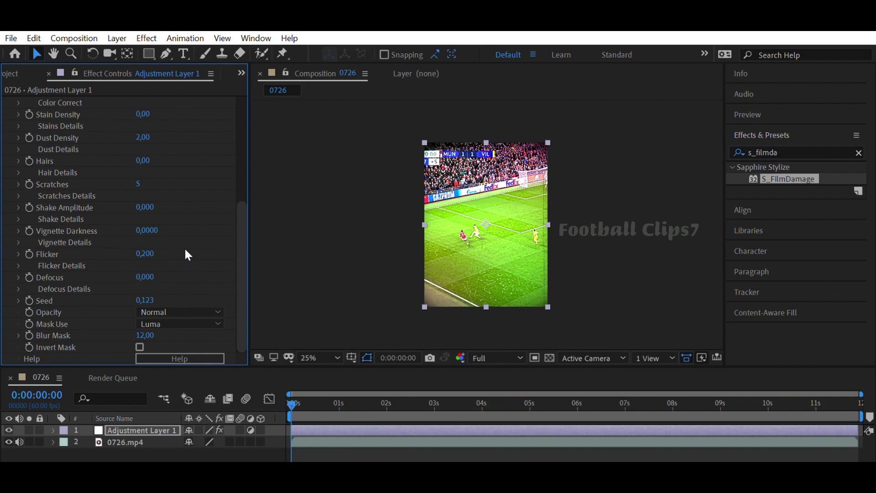
pyautogui.hotkey('ctrl', '`')
pyautogui.scroll(1, 486, 197)
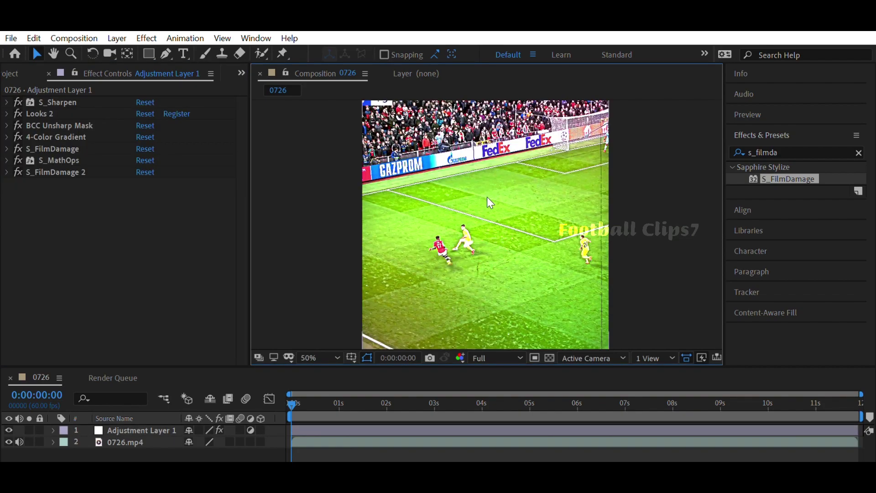